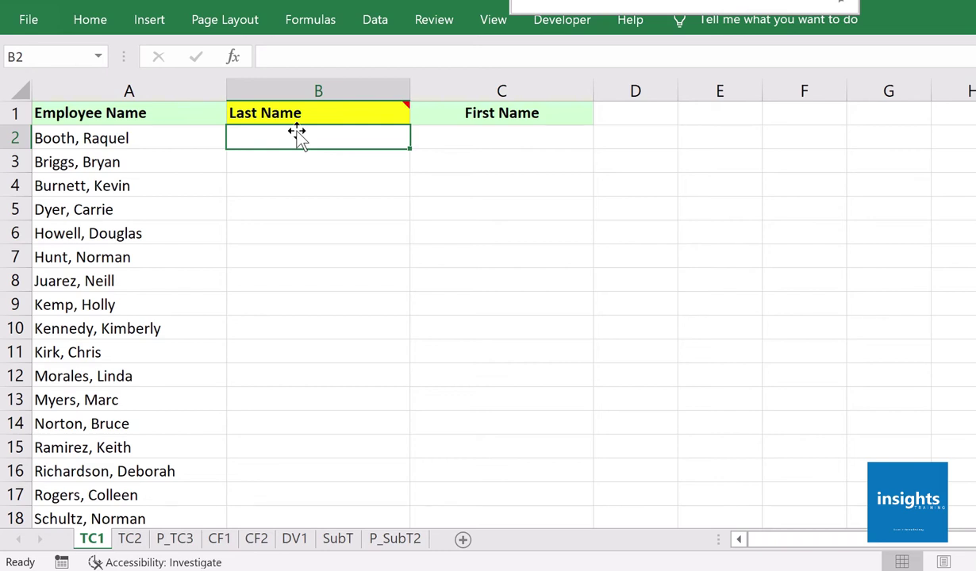
Clear the names from the Last Name and First Name cells B2:C25.
{"action": "left_click", "coordinate": [392, 25]}
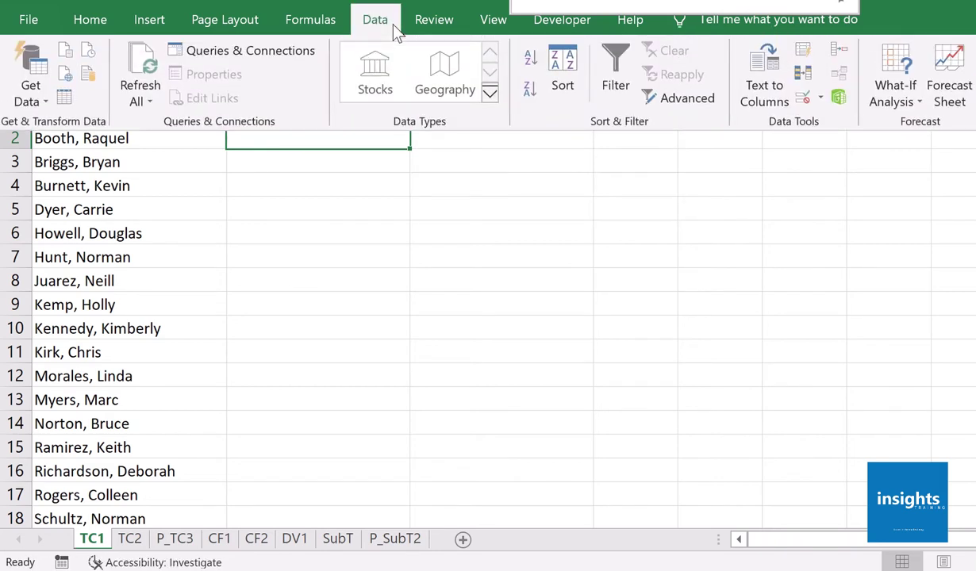
{"action": "left_click", "coordinate": [340, 180]}
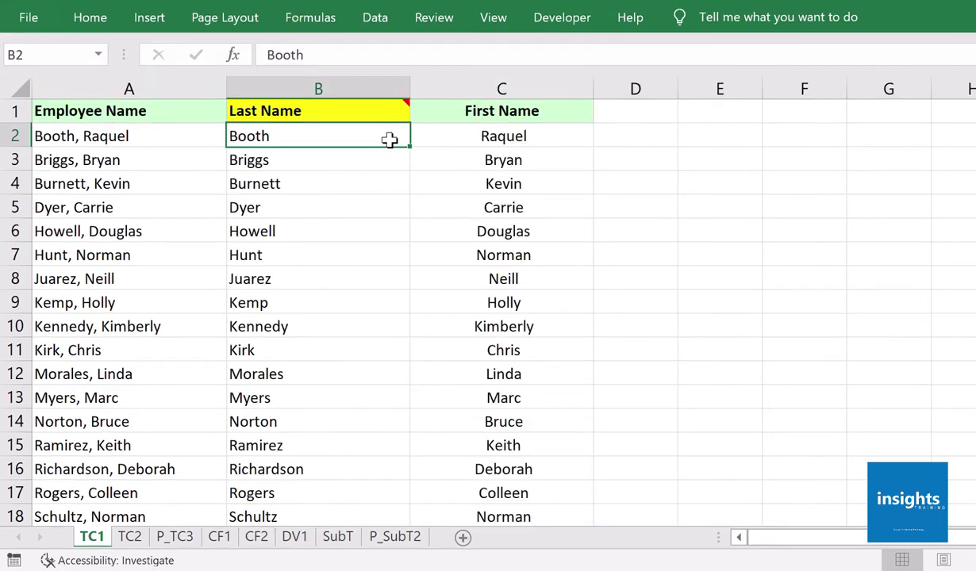
{"action": "left_click_drag", "start_coordinate": [389, 140], "coordinate": [500, 489]}
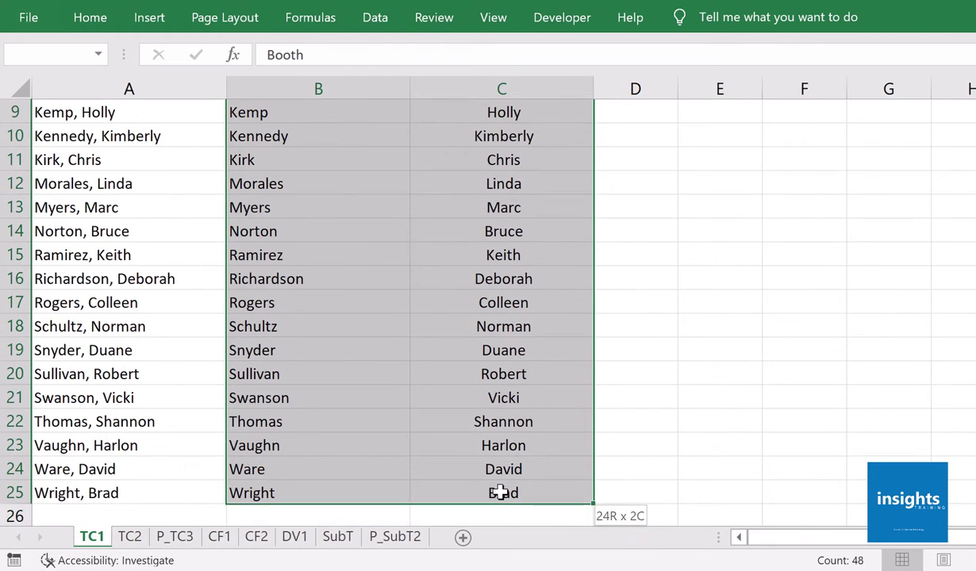
{"action": "right_click", "coordinate": [532, 386]}
{"action": "left_click", "coordinate": [571, 546]}
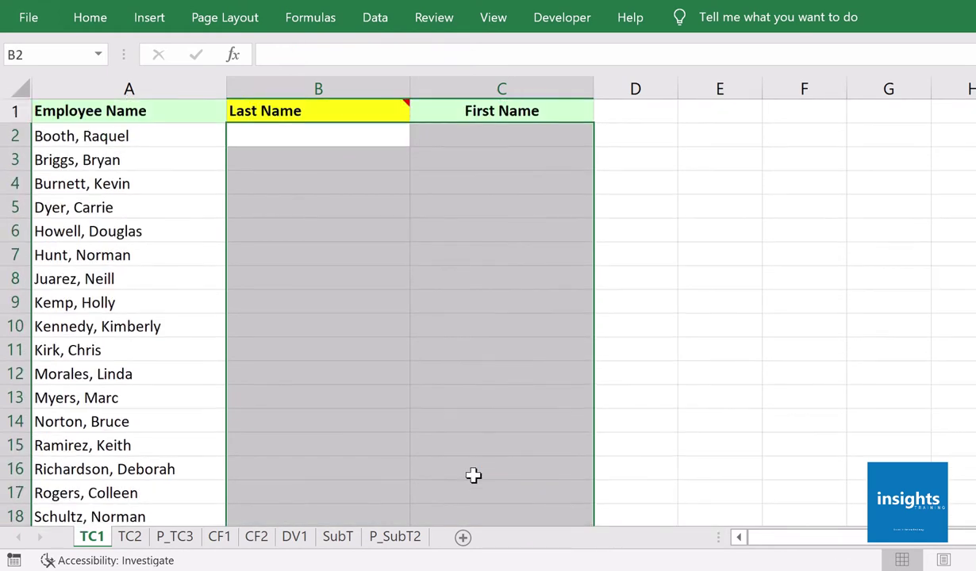
Select the employee names in A2:A25 and launch Text to Columns from the Data tab.
{"action": "left_click_drag", "start_coordinate": [178, 144], "coordinate": [169, 461]}
{"action": "scroll", "coordinate": [194, 135], "scroll_direction": "up", "scroll_amount": 3}
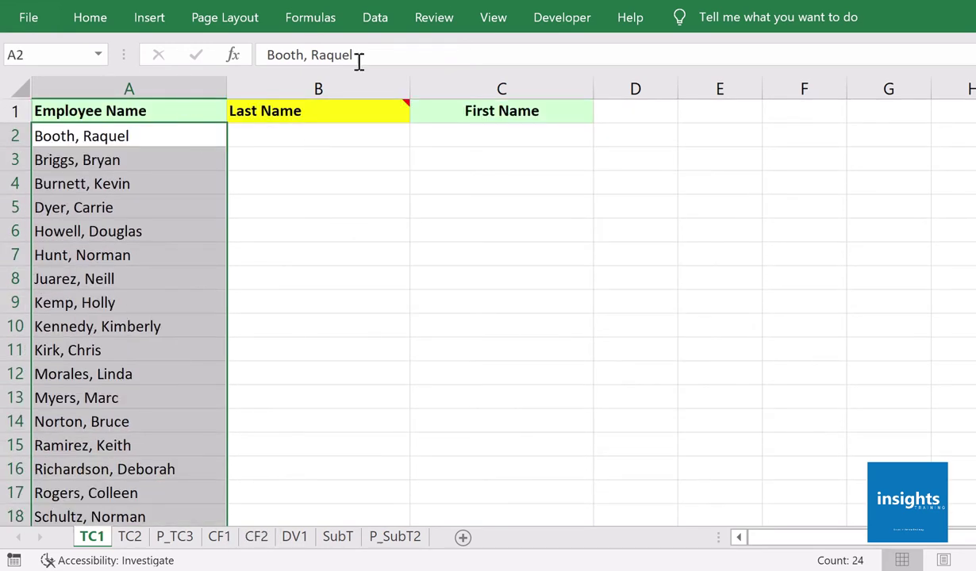
{"action": "left_click", "coordinate": [377, 22]}
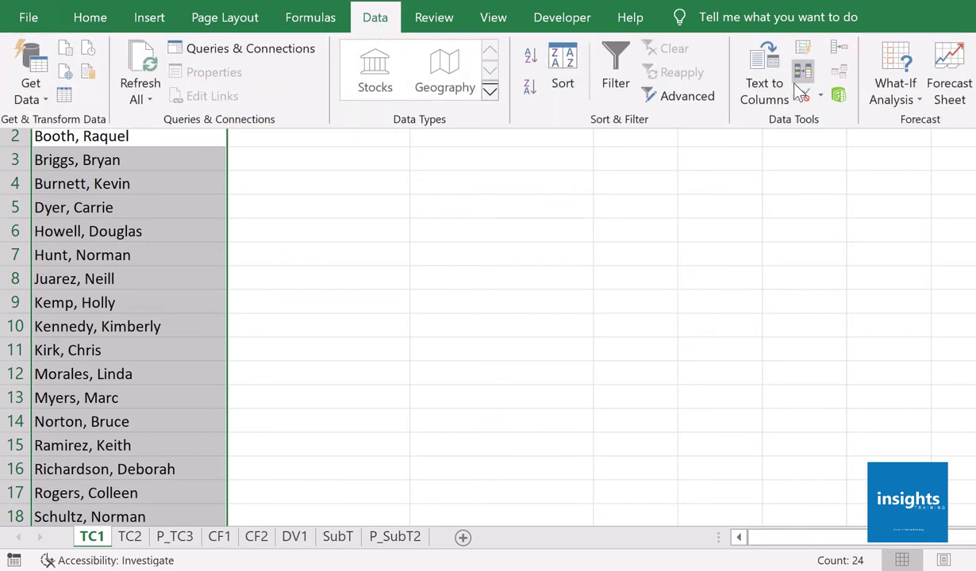
{"action": "left_click", "coordinate": [764, 87]}
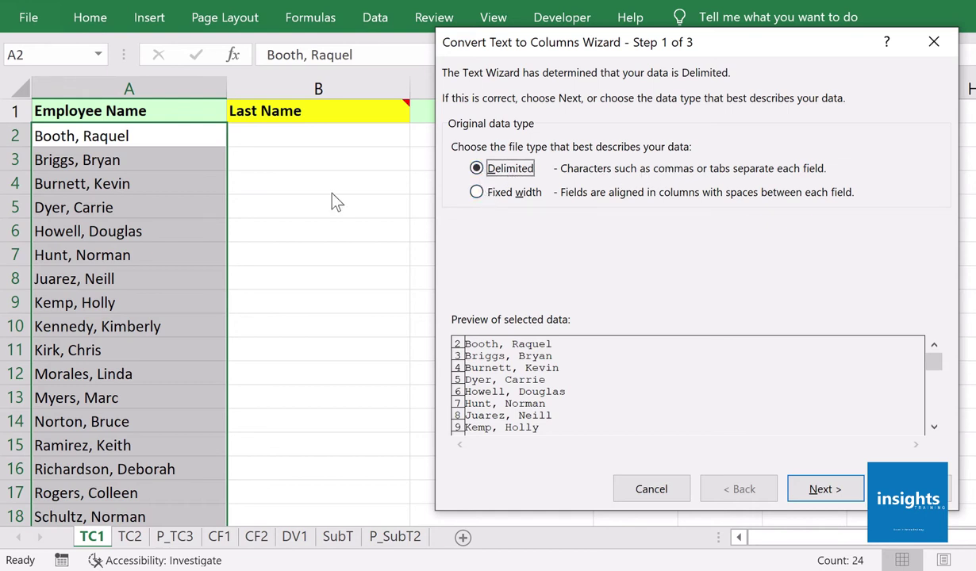
Split the names at the comma into Last Name and First Name, with output starting at $B$2.
{"action": "left_click", "coordinate": [822, 488]}
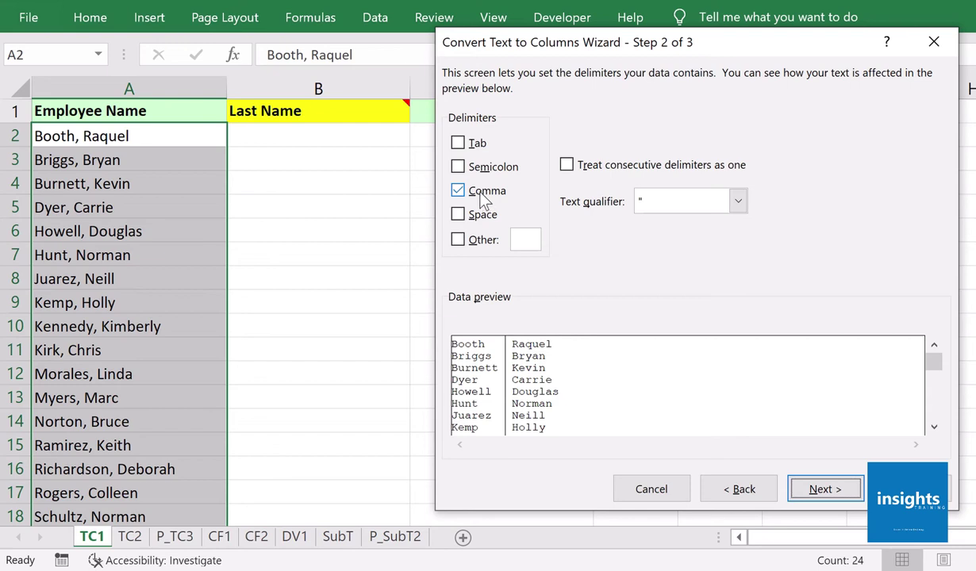
{"action": "left_click", "coordinate": [859, 489]}
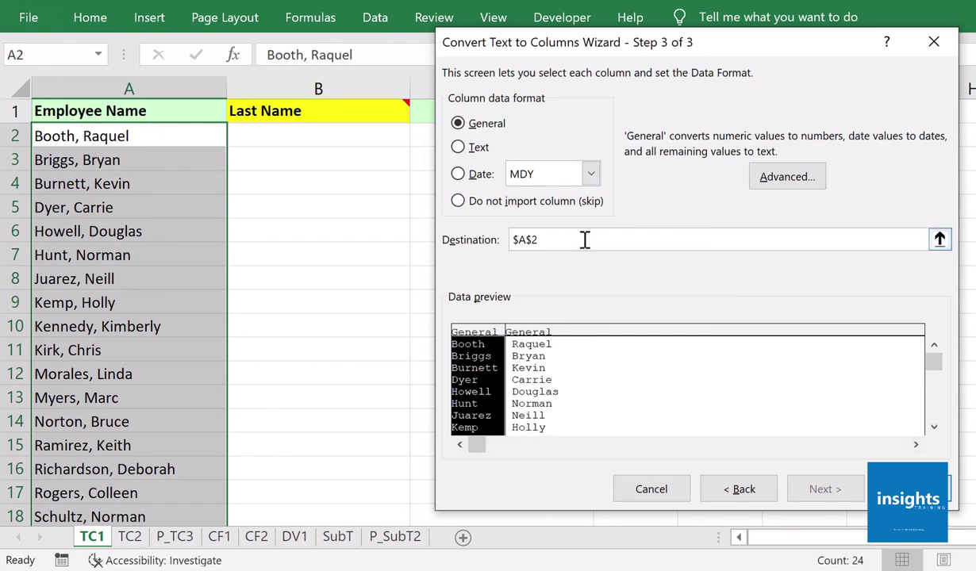
{"action": "left_click_drag", "start_coordinate": [584, 240], "coordinate": [436, 246]}
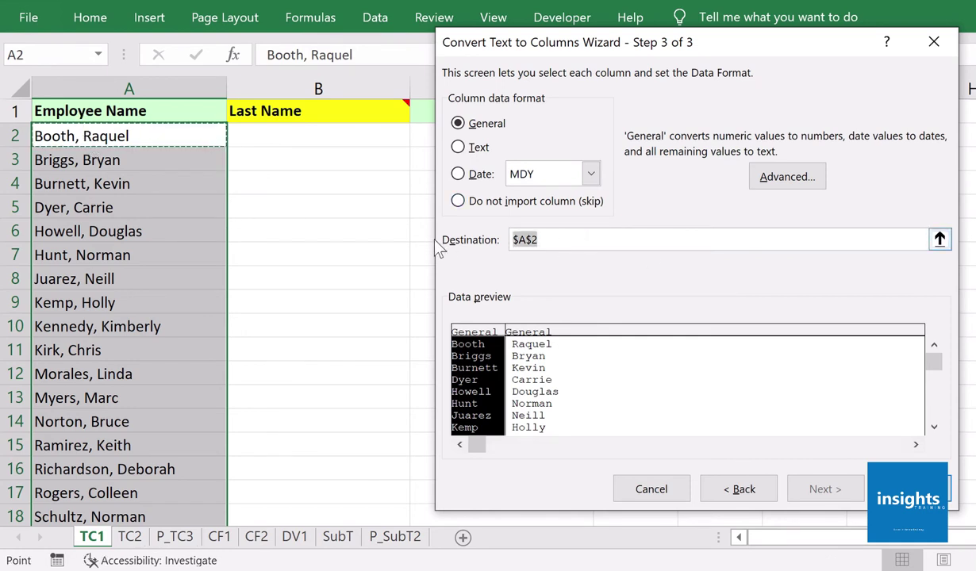
{"action": "left_click", "coordinate": [373, 133]}
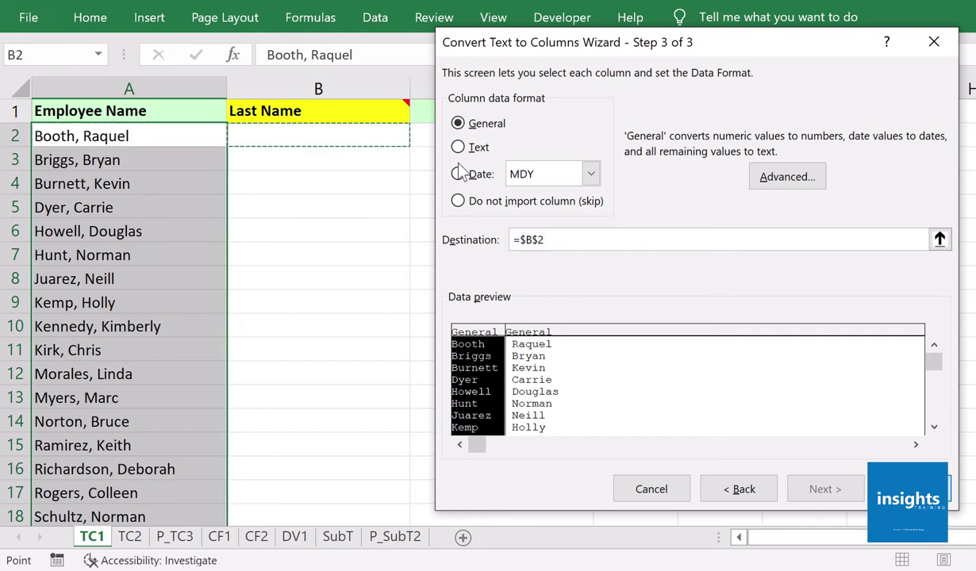
{"action": "left_click", "coordinate": [909, 489]}
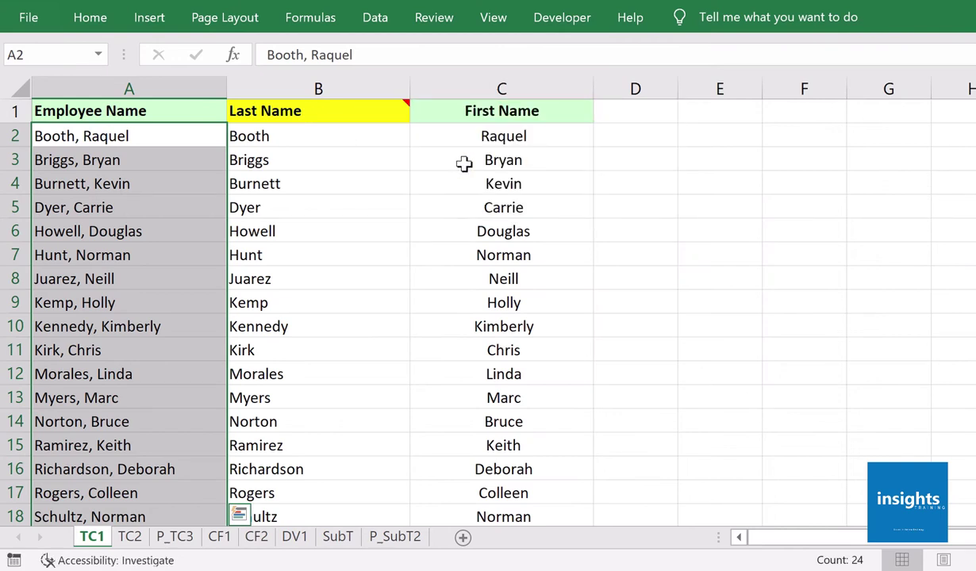
Check the split last name in B2, then switch to the TC2 sheet.
{"action": "left_click", "coordinate": [370, 140]}
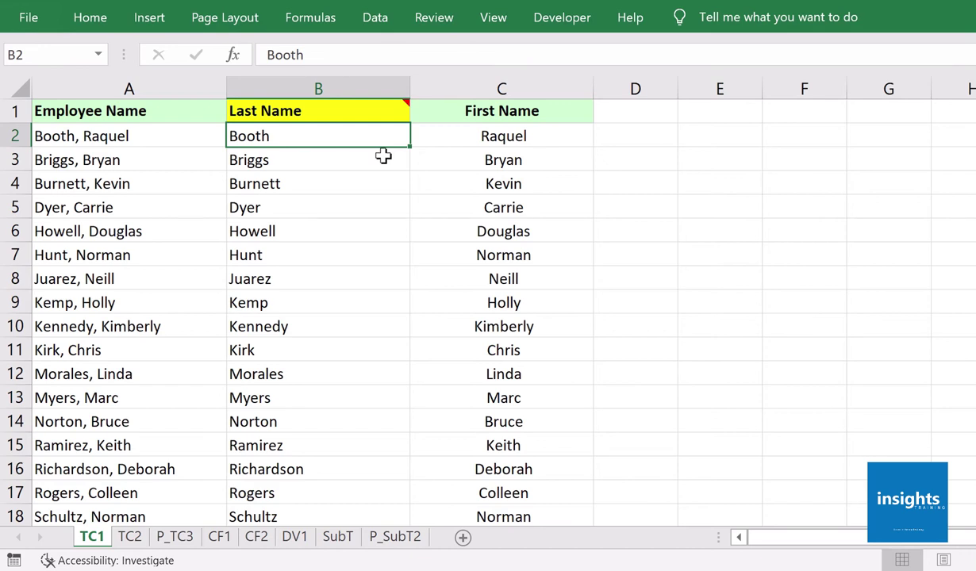
{"action": "left_click", "coordinate": [130, 537]}
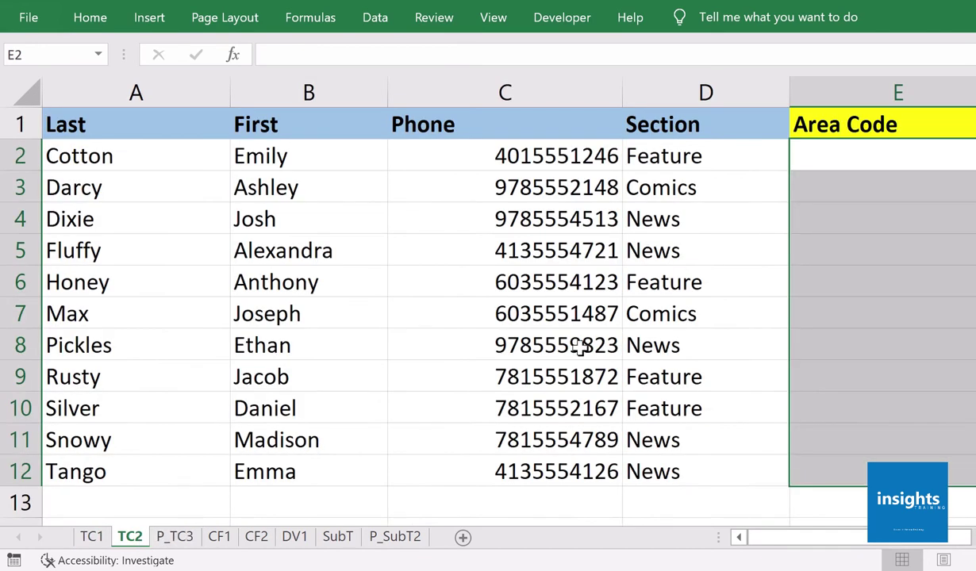
{"action": "left_click", "coordinate": [742, 373]}
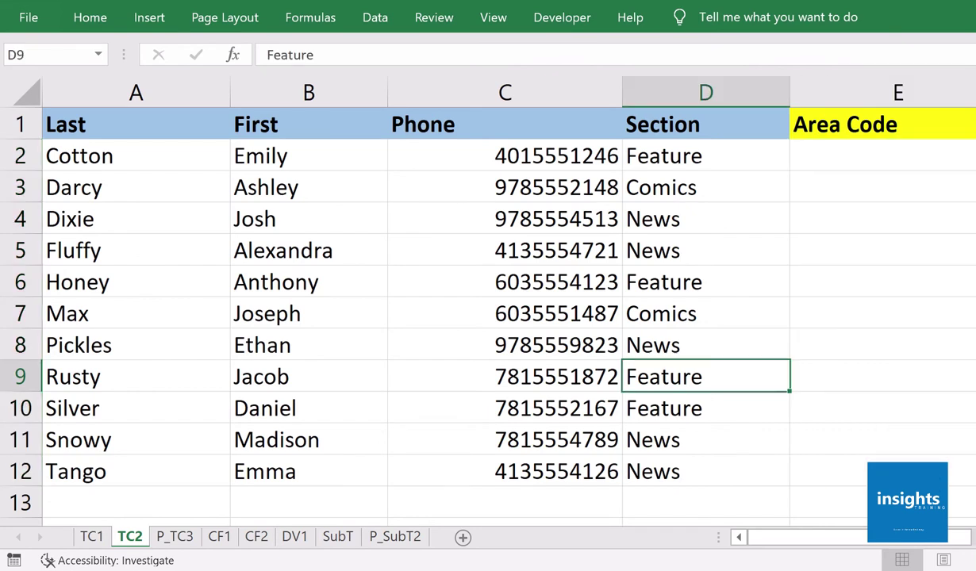
{"action": "scroll", "coordinate": [330, 263], "scroll_direction": "down", "scroll_amount": 5}
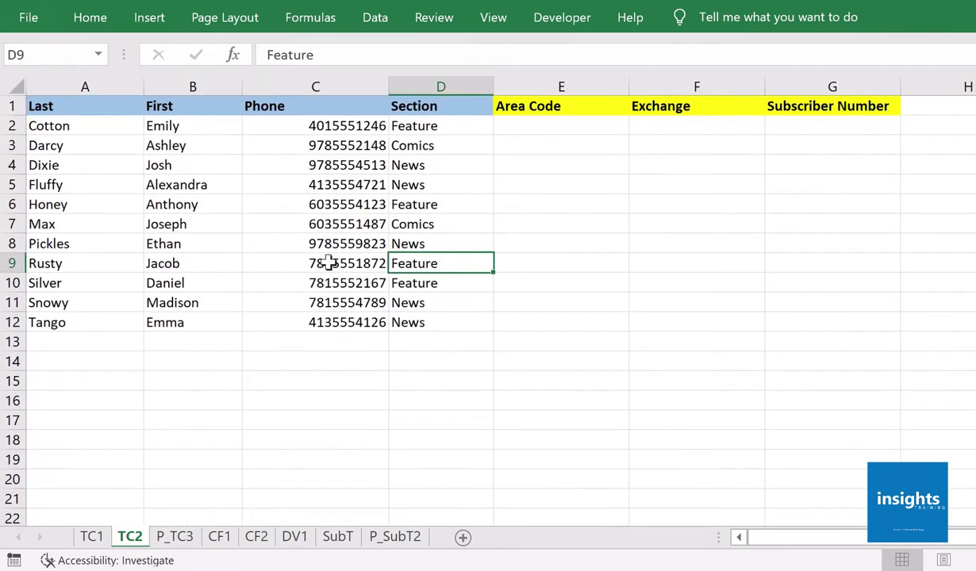
{"action": "scroll", "coordinate": [476, 301], "scroll_direction": "right", "scroll_amount": 3}
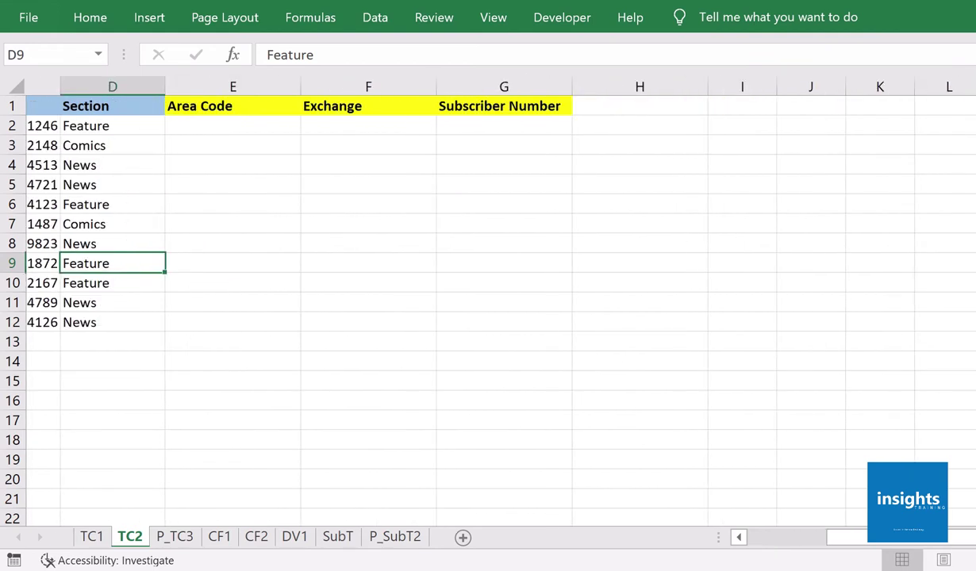
{"action": "left_click", "coordinate": [741, 538]}
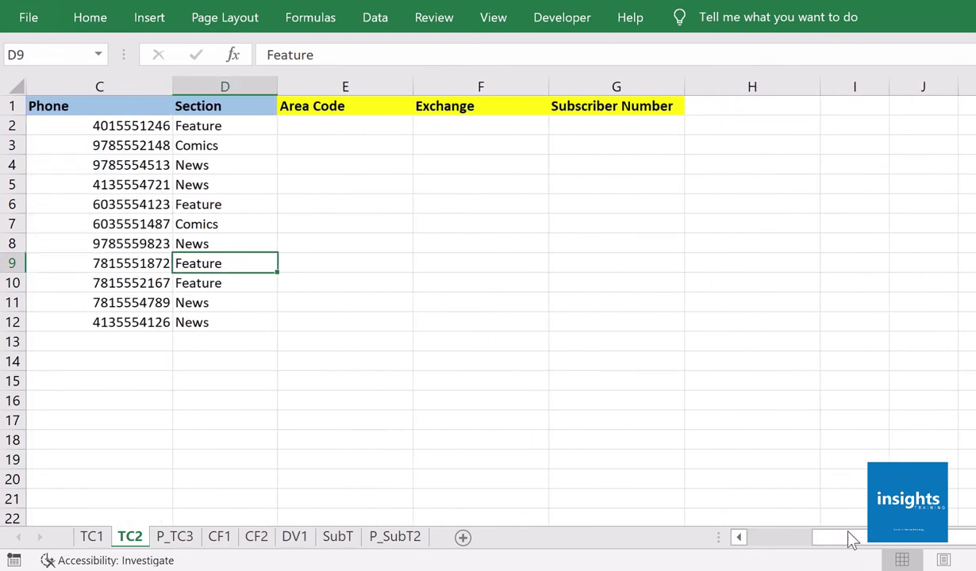
{"action": "scroll", "coordinate": [741, 538], "scroll_direction": "up", "scroll_amount": 4}
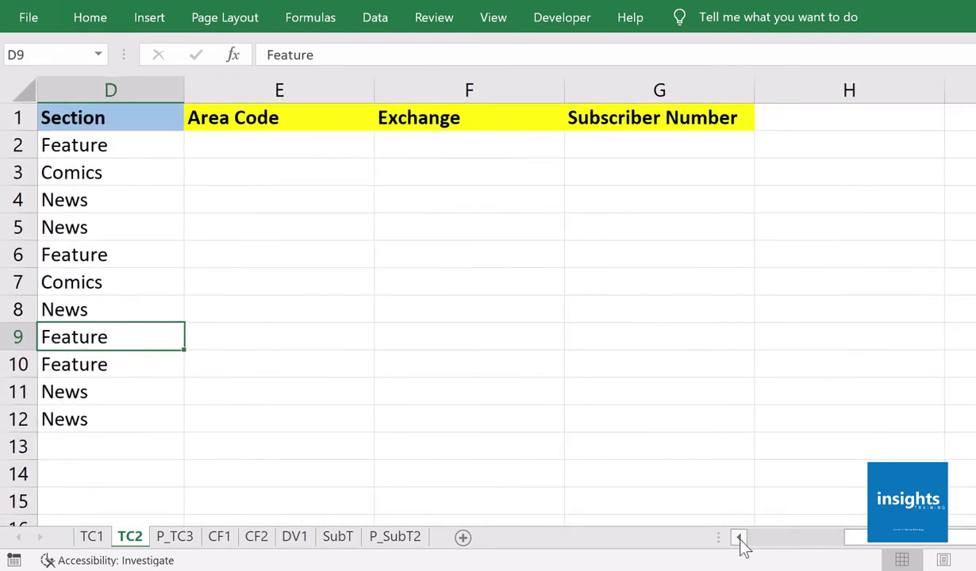
{"action": "left_click", "coordinate": [738, 537]}
Enter 401, 555 and 1246 into E2, F2 and G2.
{"action": "left_click", "coordinate": [441, 146]}
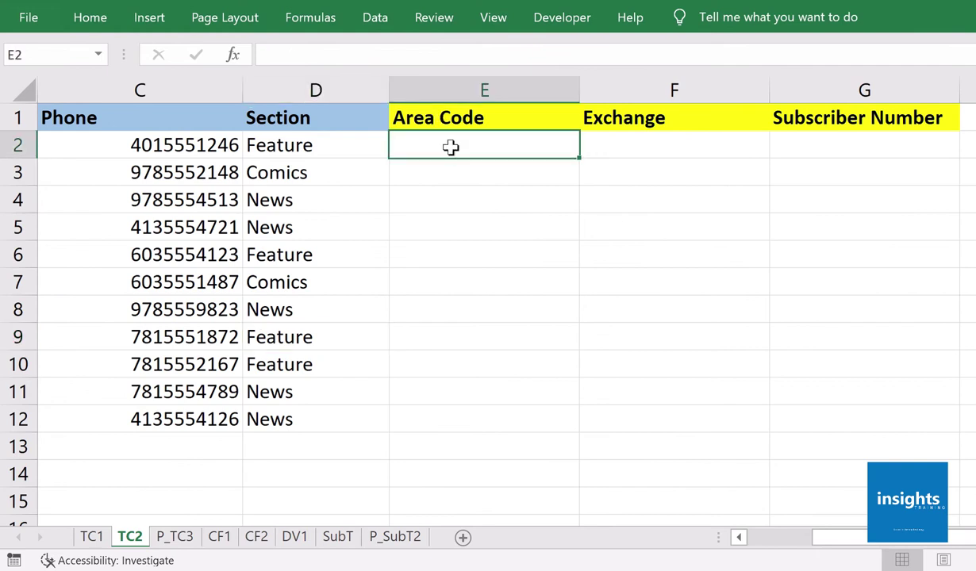
{"action": "type", "text": "401"}
{"action": "key", "text": "Tab"}
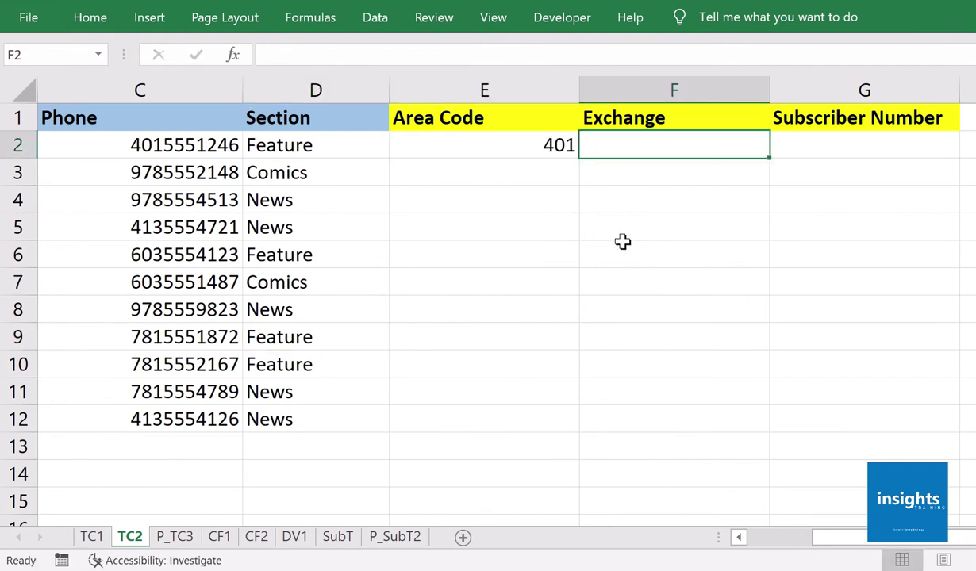
{"action": "type", "text": "555"}
{"action": "key", "text": "Tab"}
{"action": "type", "text": "1246"}
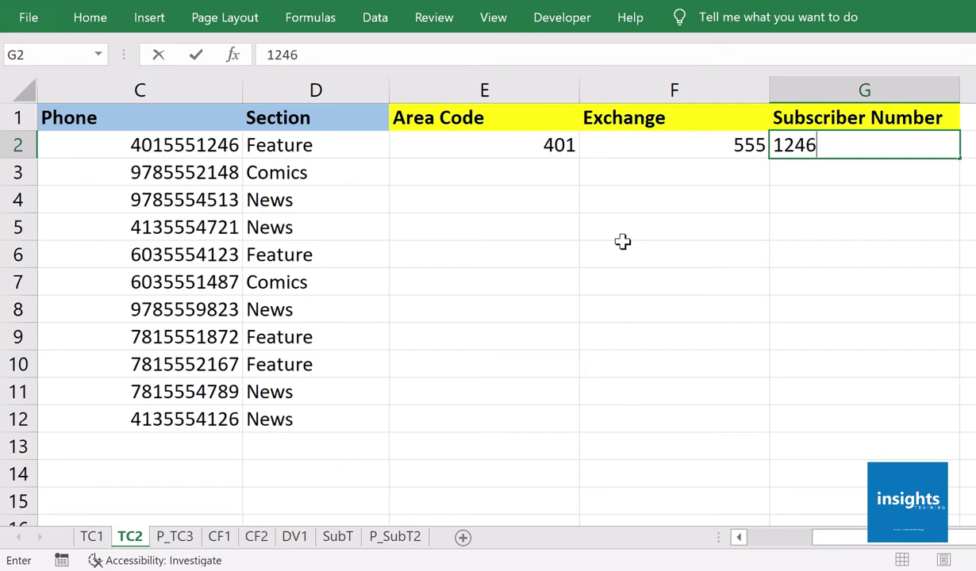
{"action": "key", "text": "Tab"}
Clear the sample entries 401, 555 and 1246 from row 2.
{"action": "left_click_drag", "start_coordinate": [504, 148], "coordinate": [806, 133]}
{"action": "right_click", "coordinate": [791, 144]}
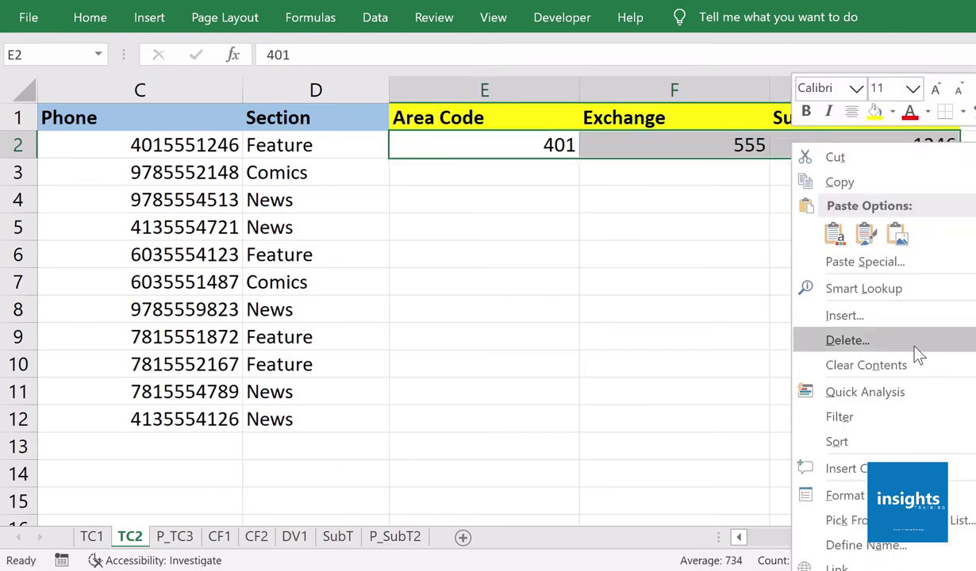
{"action": "left_click", "coordinate": [954, 367]}
Narrow column C to width 13.40 and start a fixed-width Text to Columns split of the phone numbers.
{"action": "left_click_drag", "start_coordinate": [190, 148], "coordinate": [203, 420]}
{"action": "left_click_drag", "start_coordinate": [243, 77], "coordinate": [190, 76]}
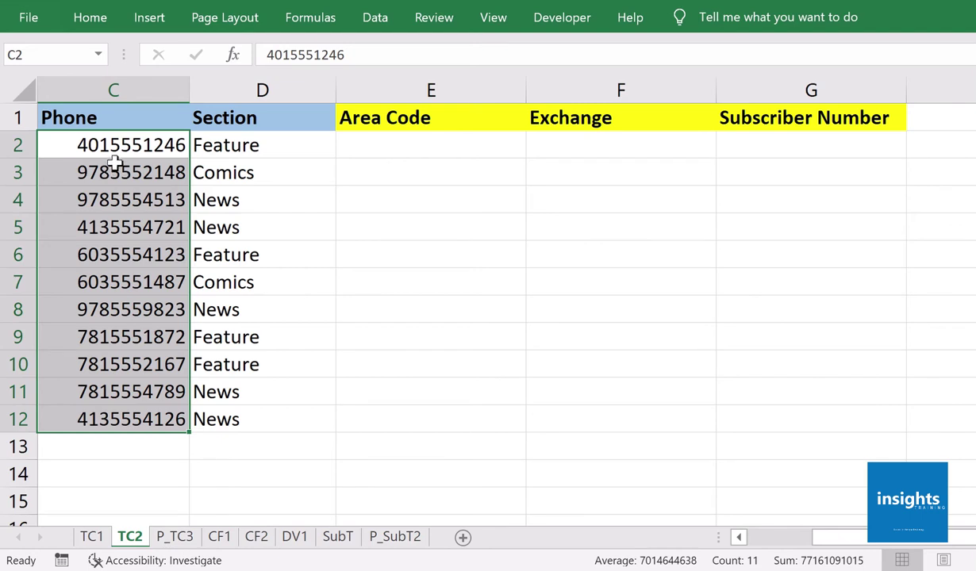
{"action": "left_click", "coordinate": [373, 17]}
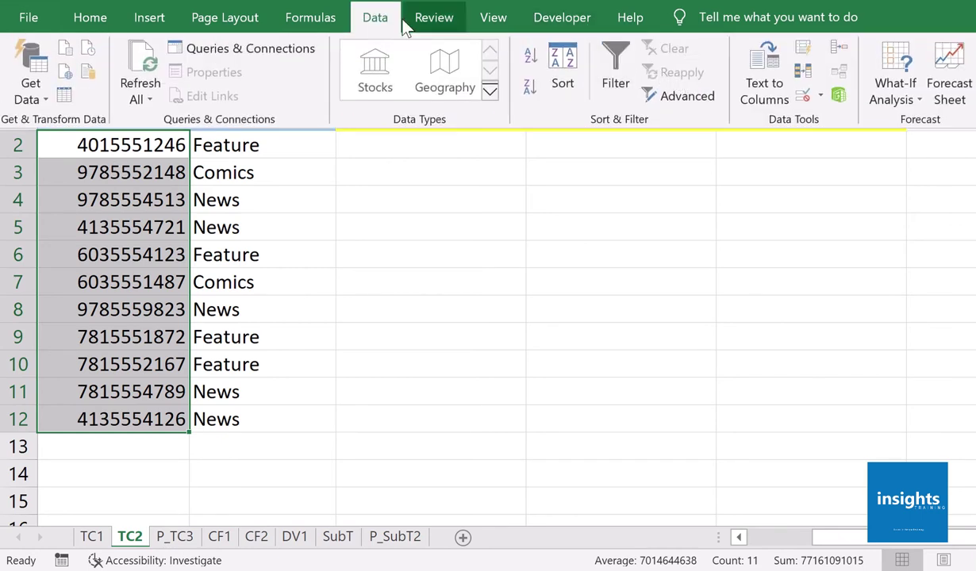
{"action": "left_click", "coordinate": [758, 94]}
{"action": "left_click_drag", "start_coordinate": [639, 46], "coordinate": [535, 44]}
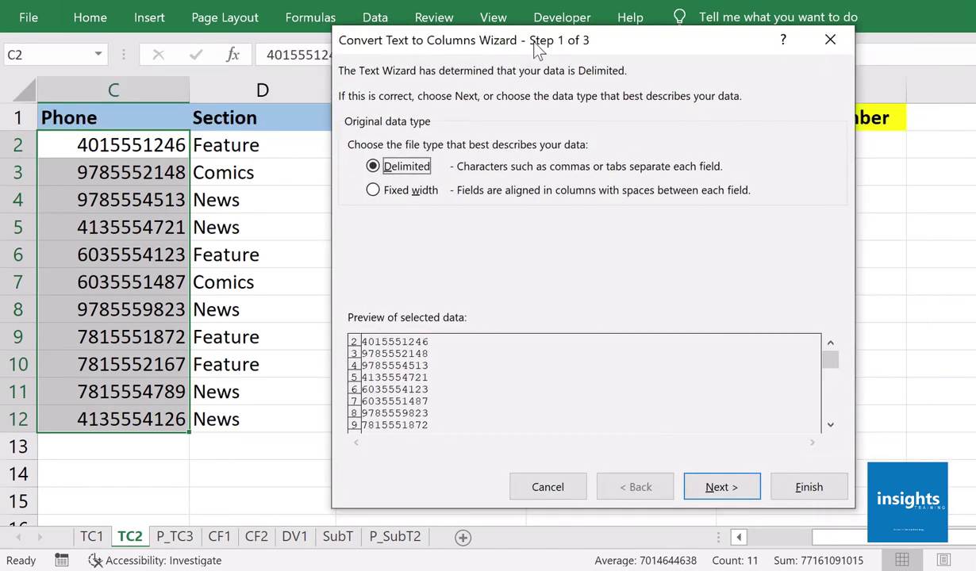
{"action": "left_click", "coordinate": [373, 190]}
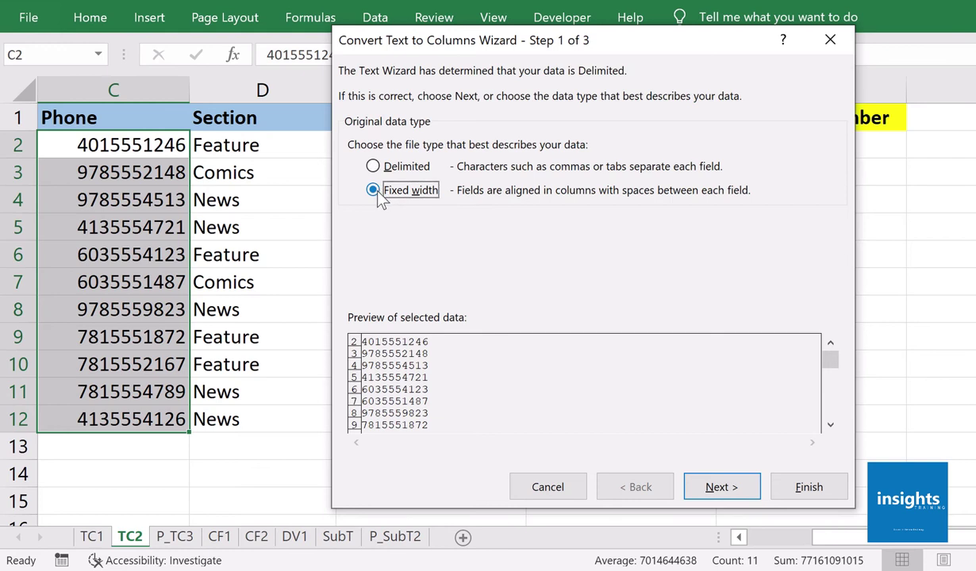
{"action": "left_click", "coordinate": [700, 486]}
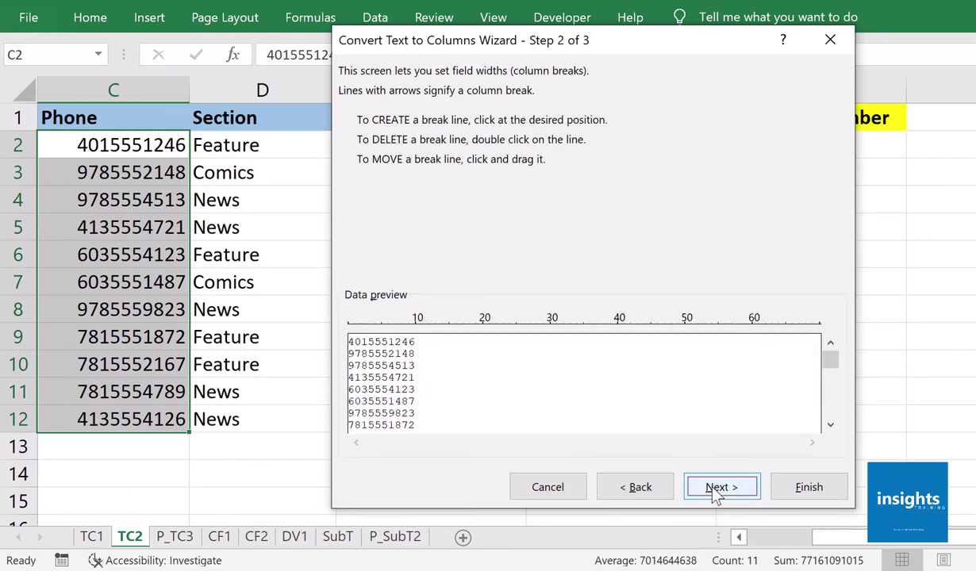
Place column breaks after the third and sixth digits of the phone numbers.
{"action": "left_click_drag", "start_coordinate": [548, 47], "coordinate": [545, 46]}
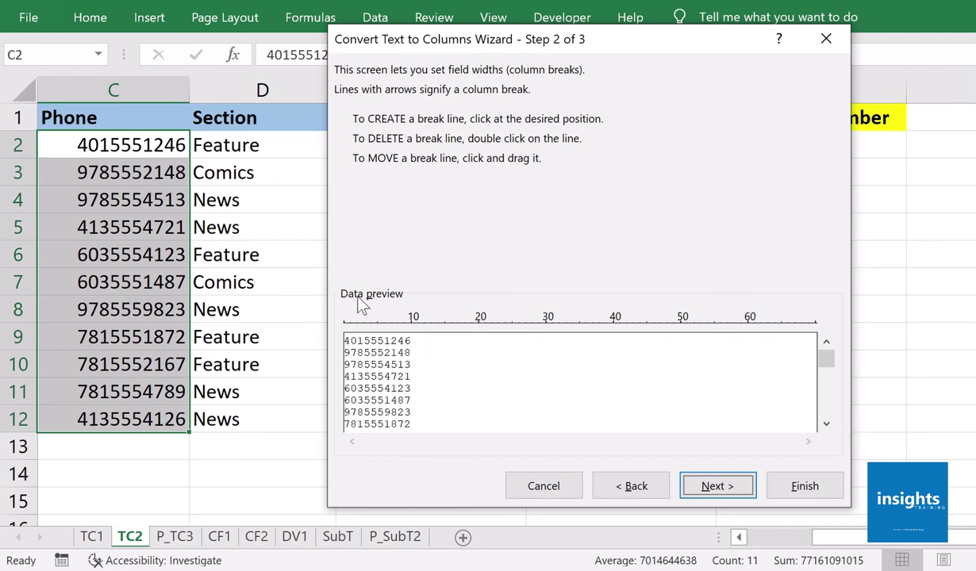
{"action": "left_click", "coordinate": [365, 350]}
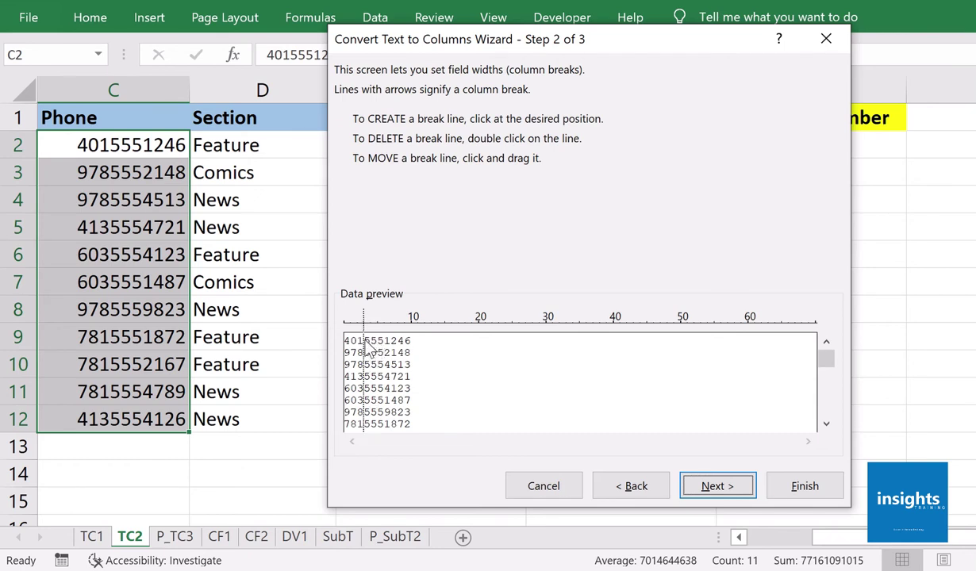
{"action": "mouse_move", "coordinate": [367, 347]}
{"action": "left_mouse_down"}
{"action": "mouse_move", "coordinate": [394, 347]}
{"action": "mouse_move", "coordinate": [357, 350]}
{"action": "mouse_move", "coordinate": [368, 353]}
{"action": "left_mouse_up"}
{"action": "left_click_drag", "start_coordinate": [369, 355], "coordinate": [365, 354]}
{"action": "left_click", "coordinate": [385, 346]}
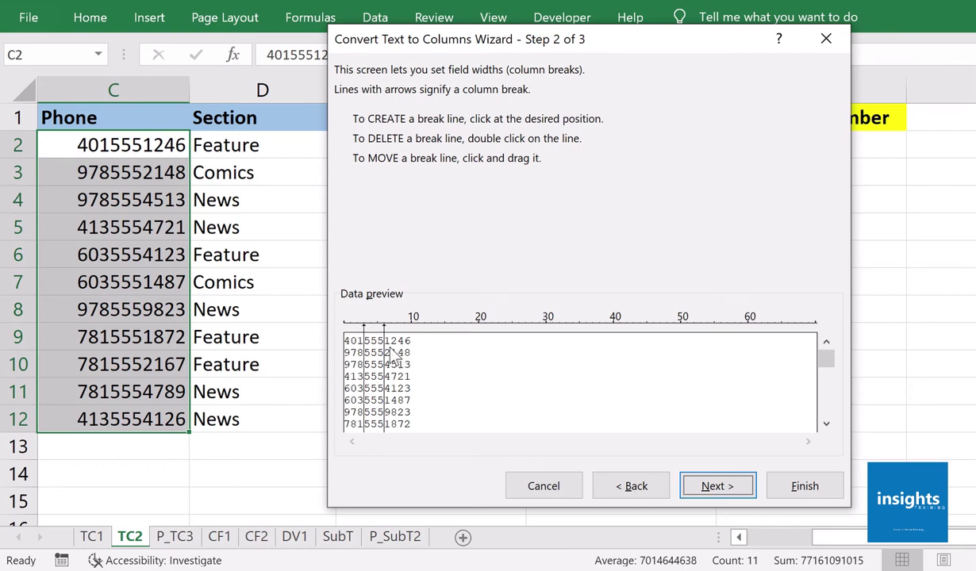
{"action": "left_click_drag", "start_coordinate": [384, 348], "coordinate": [390, 350]}
{"action": "left_click_drag", "start_coordinate": [386, 349], "coordinate": [366, 349]}
{"action": "left_click", "coordinate": [386, 349]}
Set the split destination to E2 and finish dividing the phone numbers.
{"action": "left_click", "coordinate": [709, 490]}
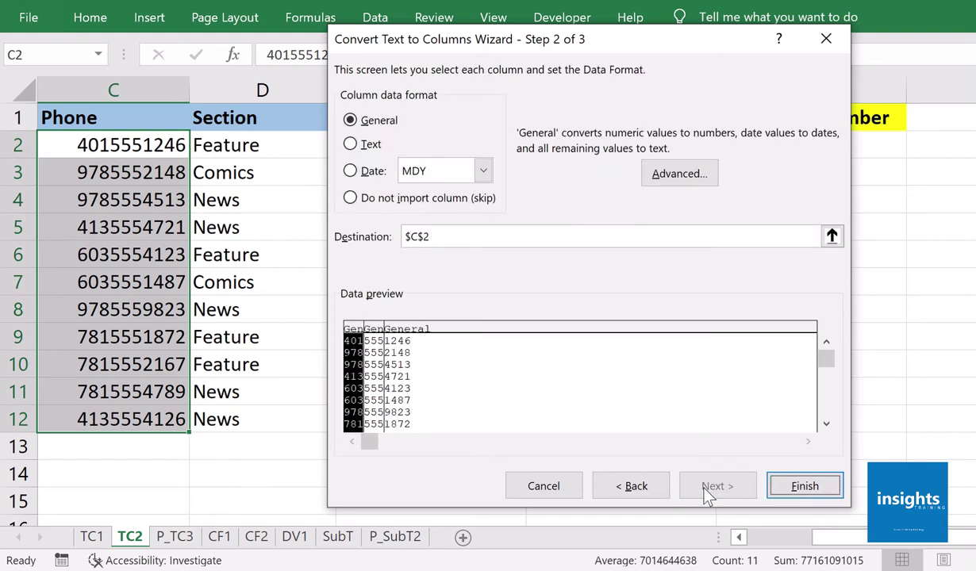
{"action": "left_click_drag", "start_coordinate": [445, 45], "coordinate": [600, 58]}
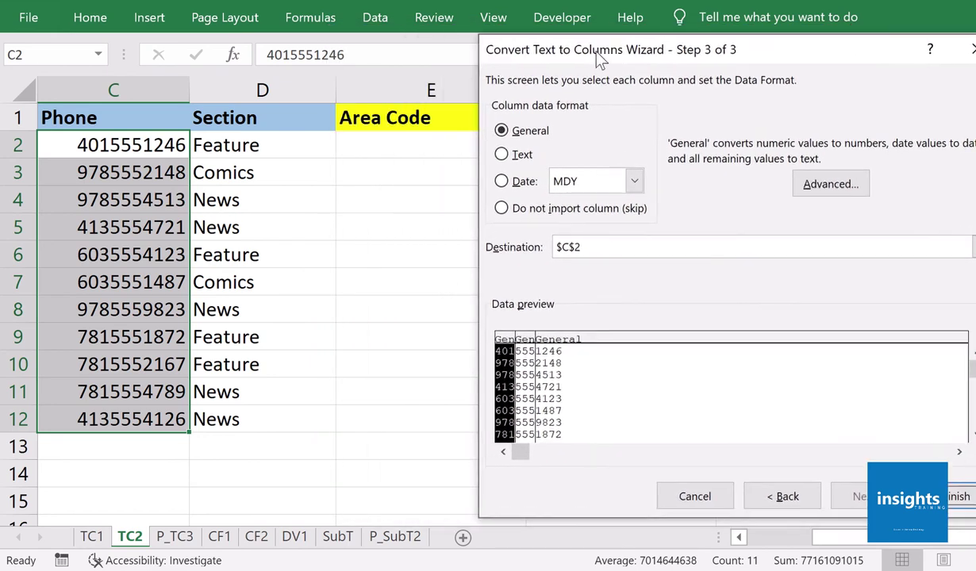
{"action": "left_click", "coordinate": [593, 248]}
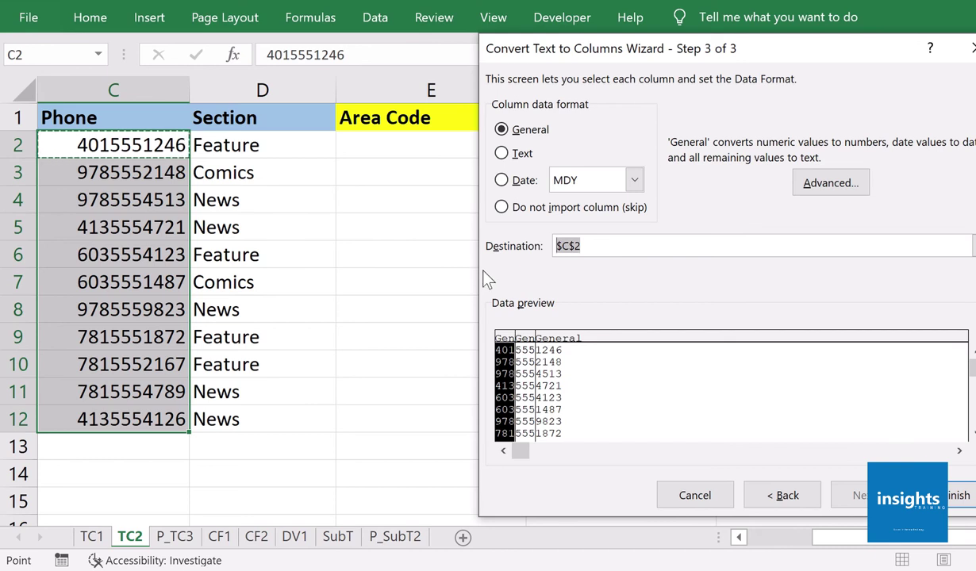
{"action": "left_click", "coordinate": [404, 139]}
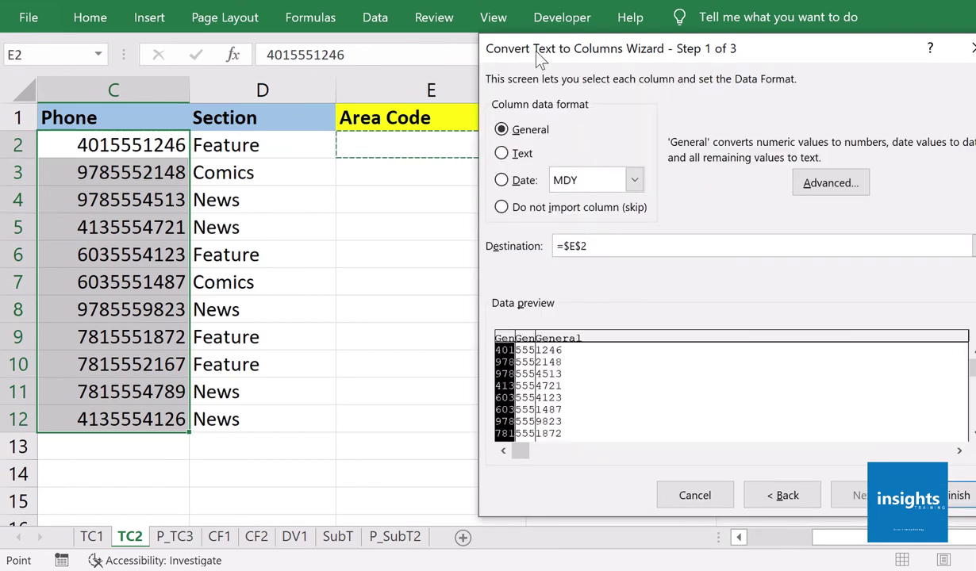
{"action": "left_click_drag", "start_coordinate": [536, 59], "coordinate": [505, 104]}
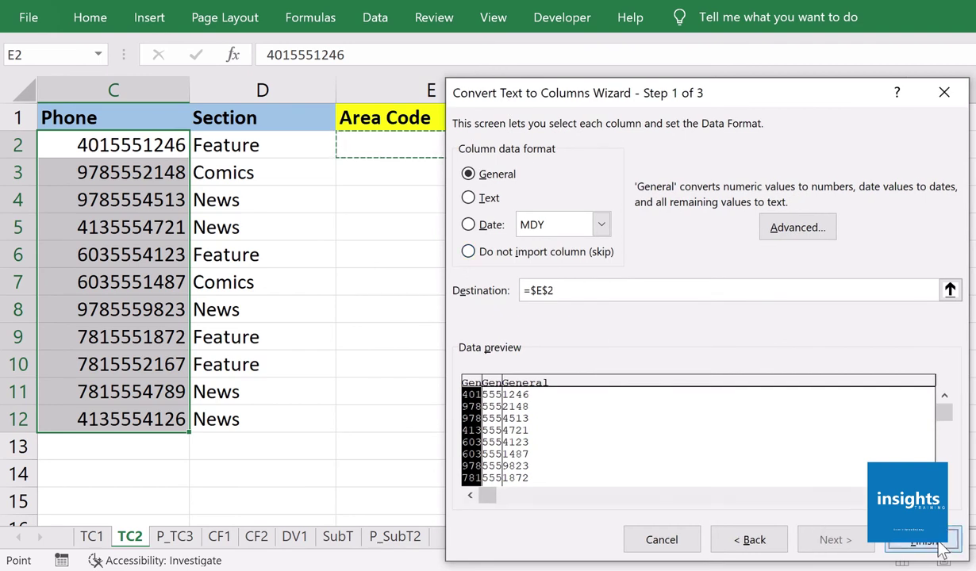
{"action": "left_click", "coordinate": [941, 550]}
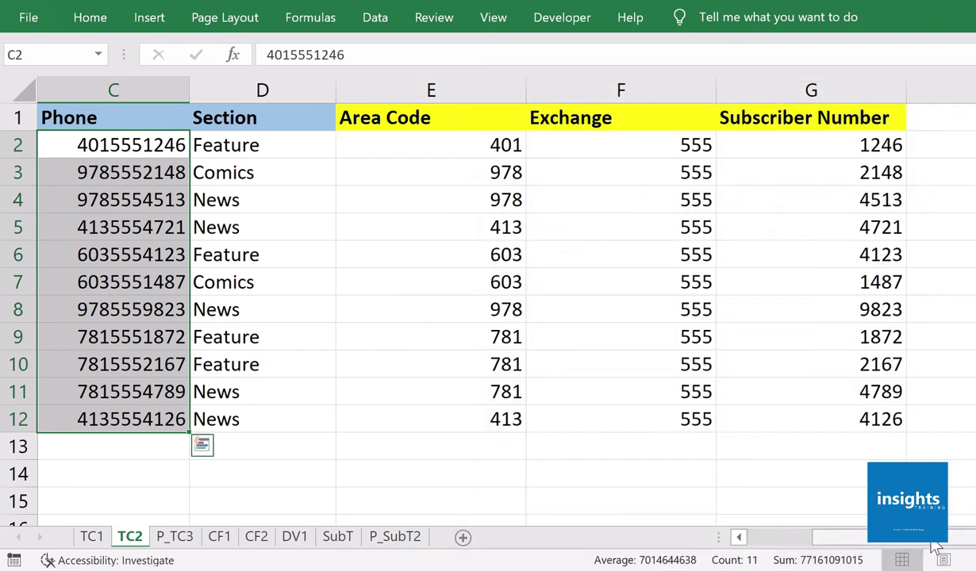
Clear the split results from E2:G12 and reselect the phone numbers in C2:C12.
{"action": "left_click", "coordinate": [442, 144]}
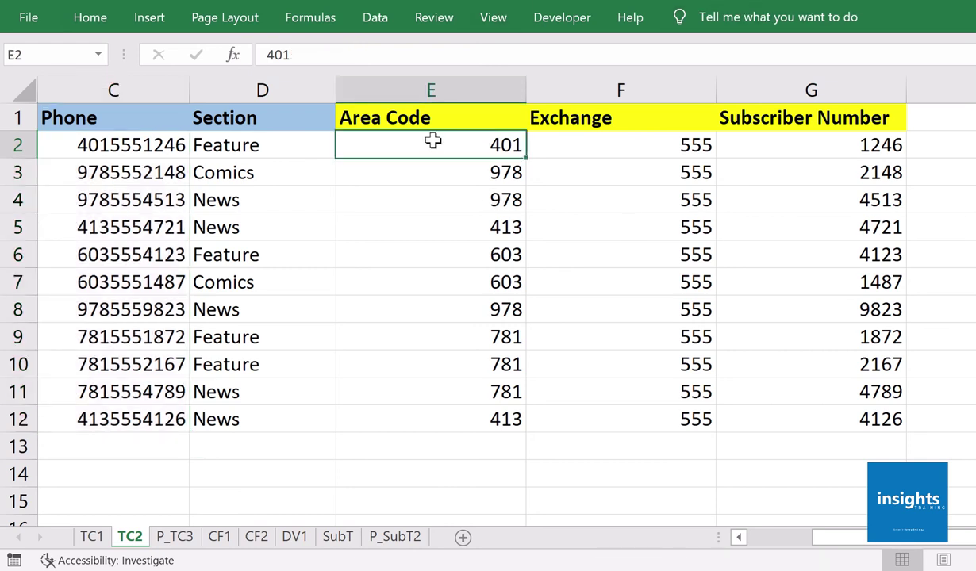
{"action": "left_click_drag", "start_coordinate": [433, 142], "coordinate": [845, 423]}
{"action": "right_click", "coordinate": [780, 374]}
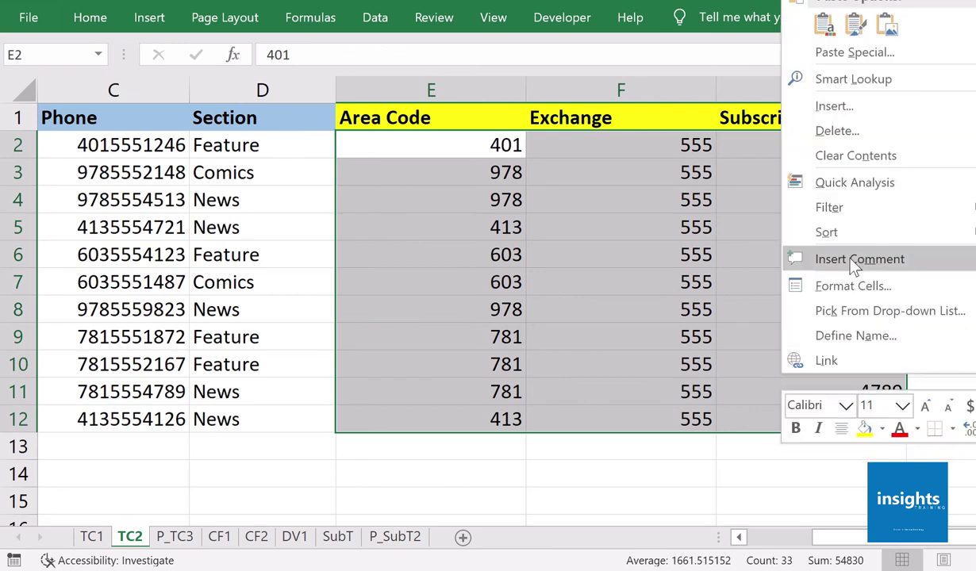
{"action": "left_click_drag", "start_coordinate": [131, 137], "coordinate": [131, 415]}
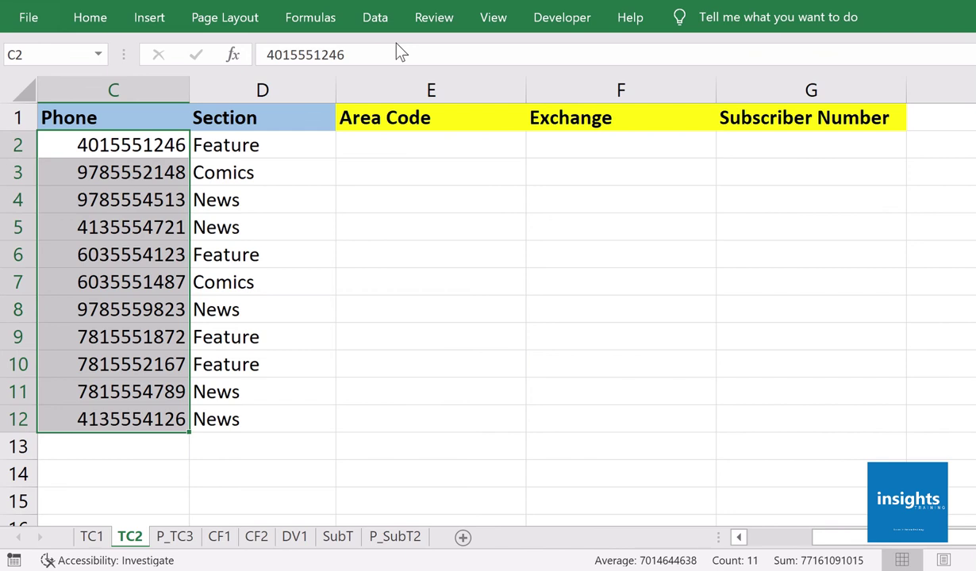
{"action": "left_click", "coordinate": [376, 17]}
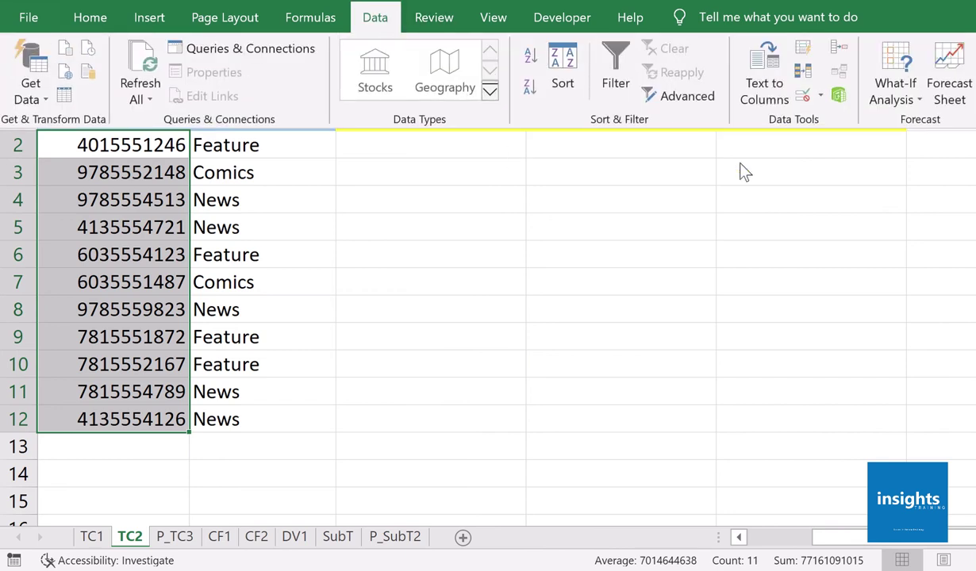
Choose Fixed width, add breaks after digits 3 and 6, and advance to Step 3 of 3.
{"action": "left_click", "coordinate": [746, 85]}
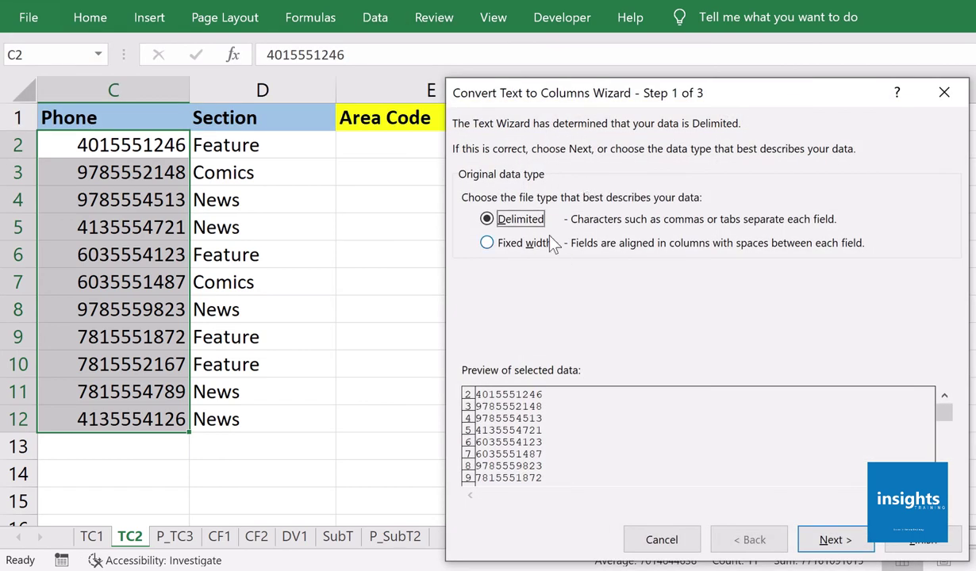
{"action": "left_click", "coordinate": [546, 251]}
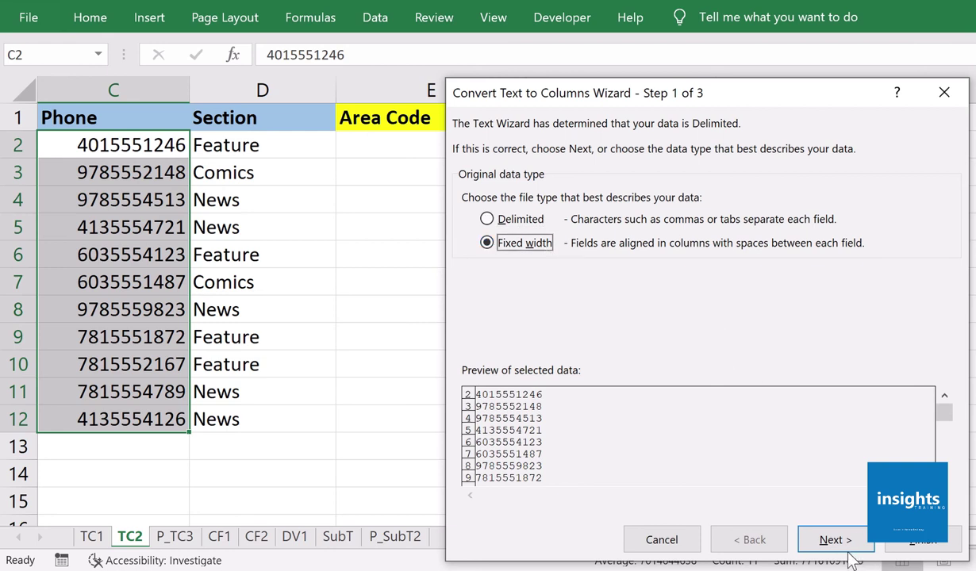
{"action": "left_click", "coordinate": [813, 539]}
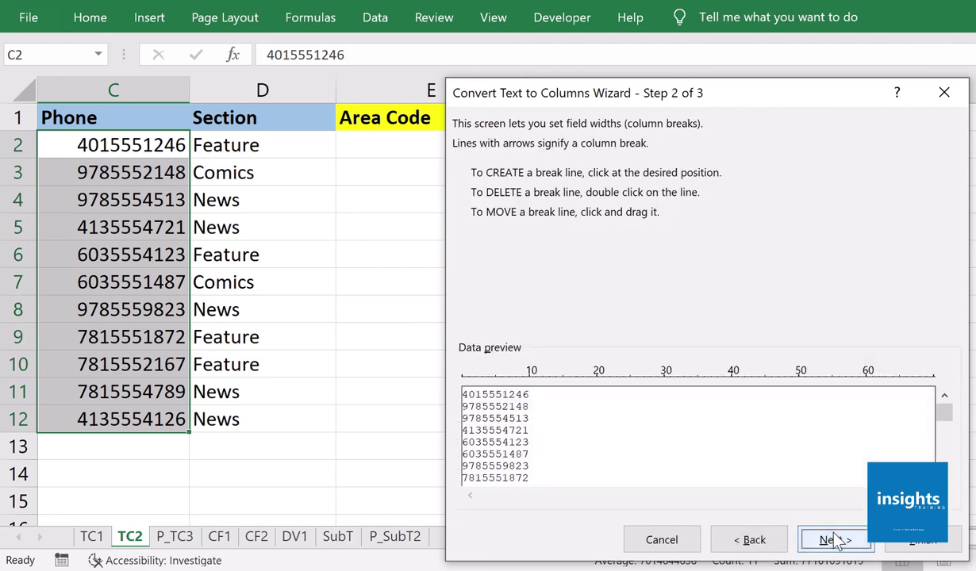
{"action": "left_click", "coordinate": [481, 402]}
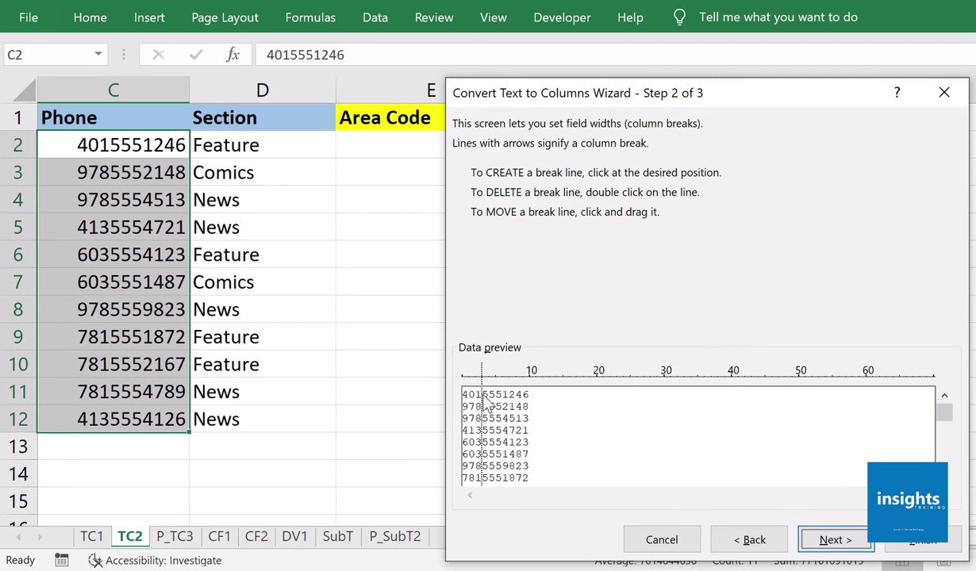
{"action": "left_click_drag", "start_coordinate": [486, 403], "coordinate": [486, 403]}
{"action": "left_click", "coordinate": [509, 406]}
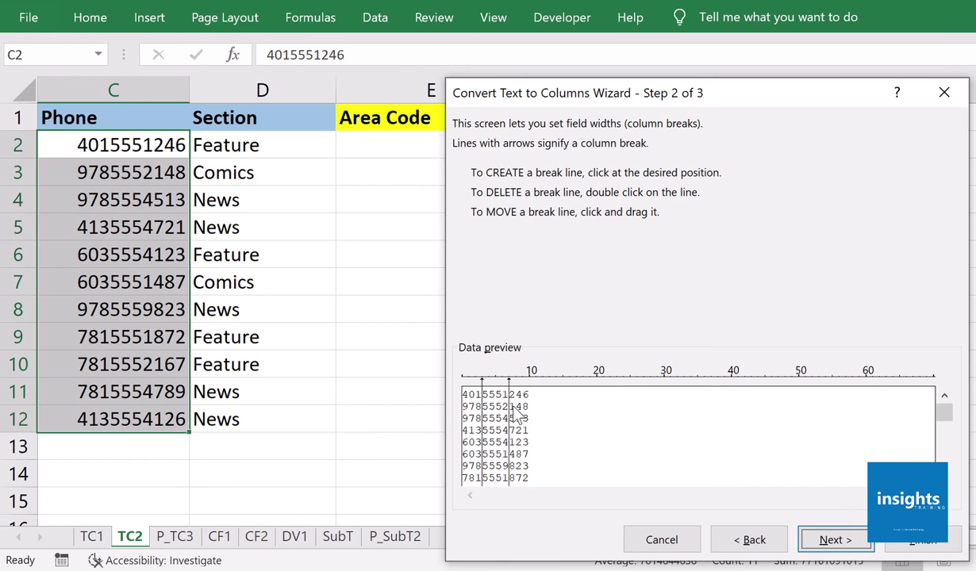
{"action": "left_click_drag", "start_coordinate": [510, 413], "coordinate": [502, 413]}
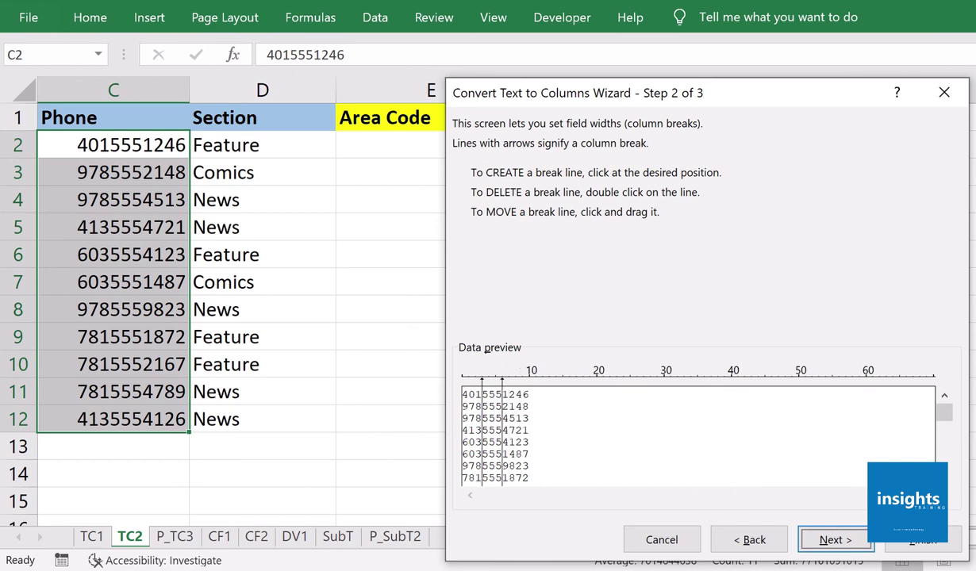
{"action": "left_click", "coordinate": [838, 546]}
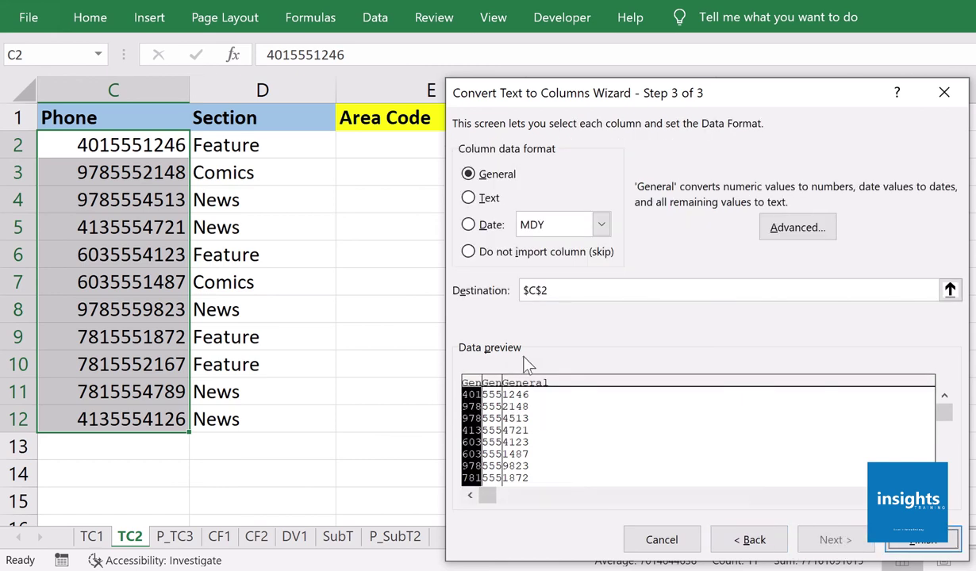
Set the split destination to $E$2 under Area Code.
{"action": "left_click", "coordinate": [552, 290]}
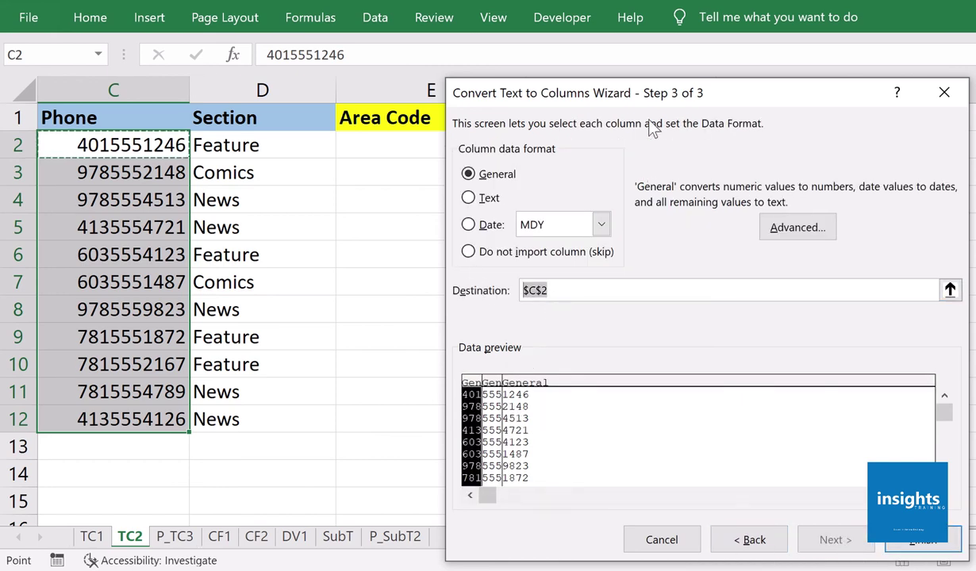
{"action": "left_click", "coordinate": [375, 139]}
{"action": "left_click_drag", "start_coordinate": [542, 101], "coordinate": [534, 264]}
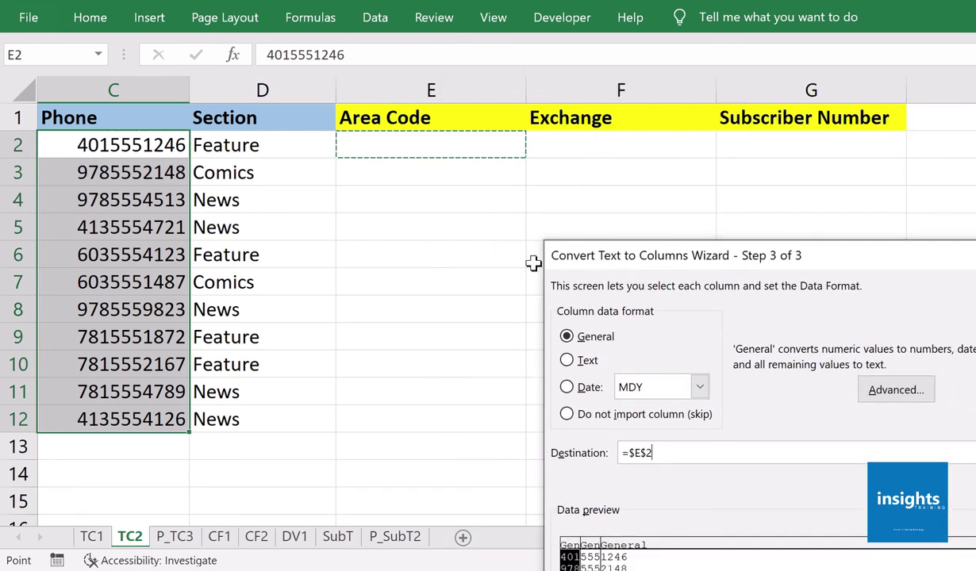
{"action": "left_click", "coordinate": [558, 205]}
{"action": "left_click", "coordinate": [929, 163]}
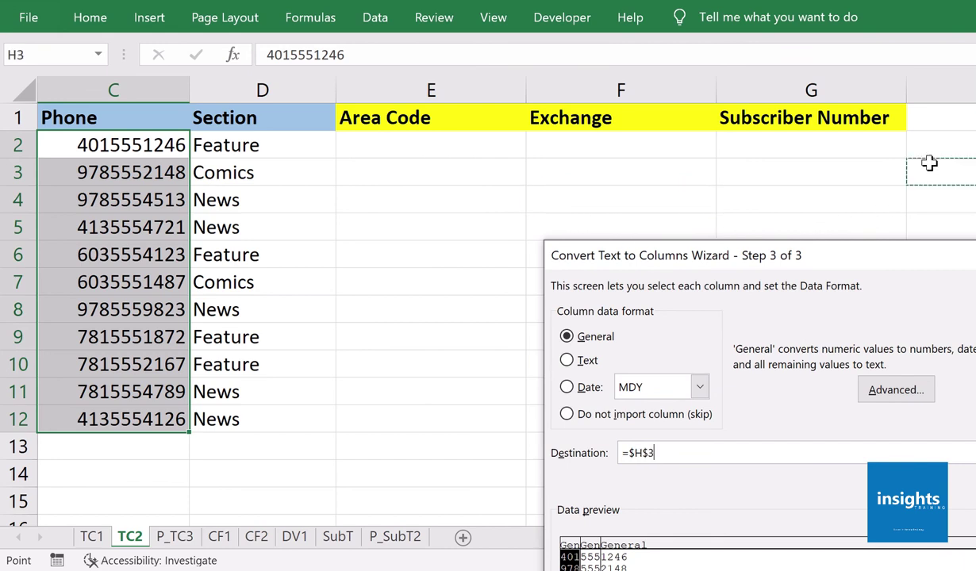
{"action": "left_click", "coordinate": [492, 150]}
{"action": "left_click_drag", "start_coordinate": [611, 254], "coordinate": [638, 104]}
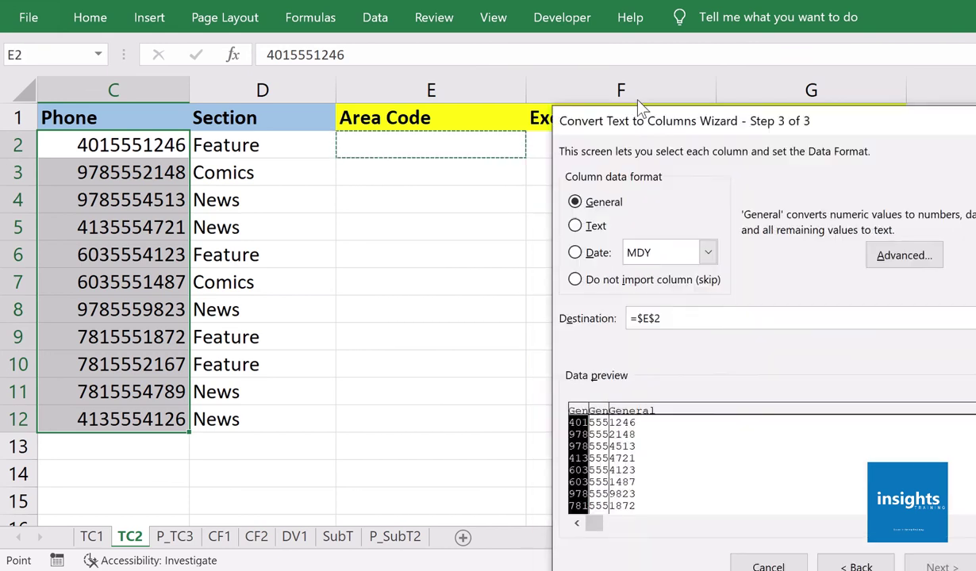
{"action": "left_click_drag", "start_coordinate": [818, 115], "coordinate": [703, 60]}
Finish the phone number split, check E2, and return to the TC1 sheet.
{"action": "left_click", "coordinate": [912, 496]}
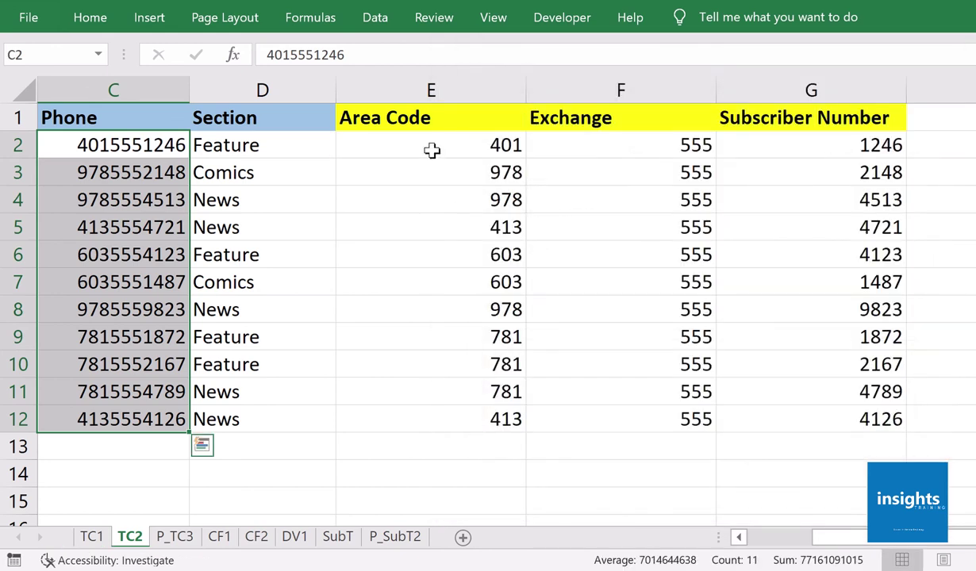
{"action": "left_click", "coordinate": [431, 150]}
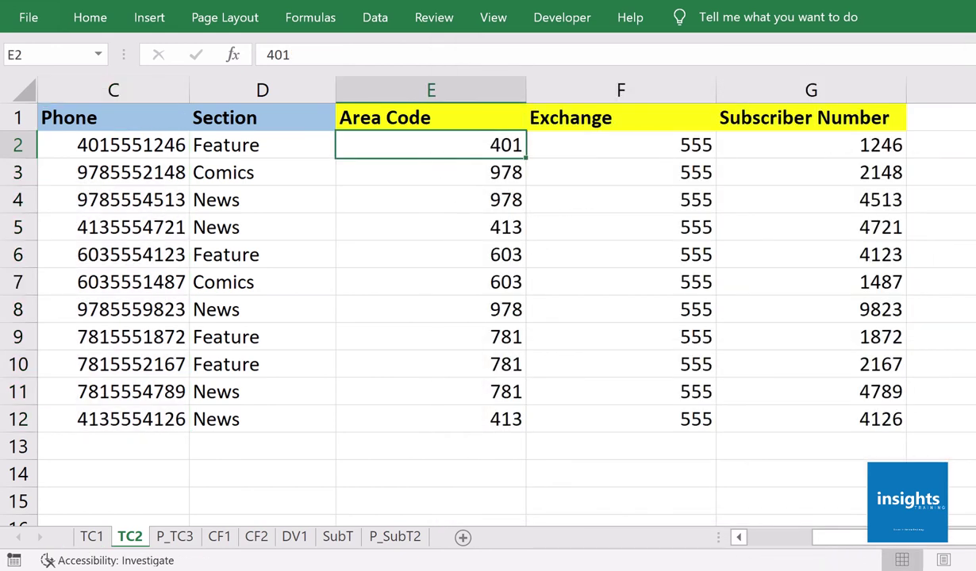
{"action": "key", "text": "ctrl+Page_Up"}
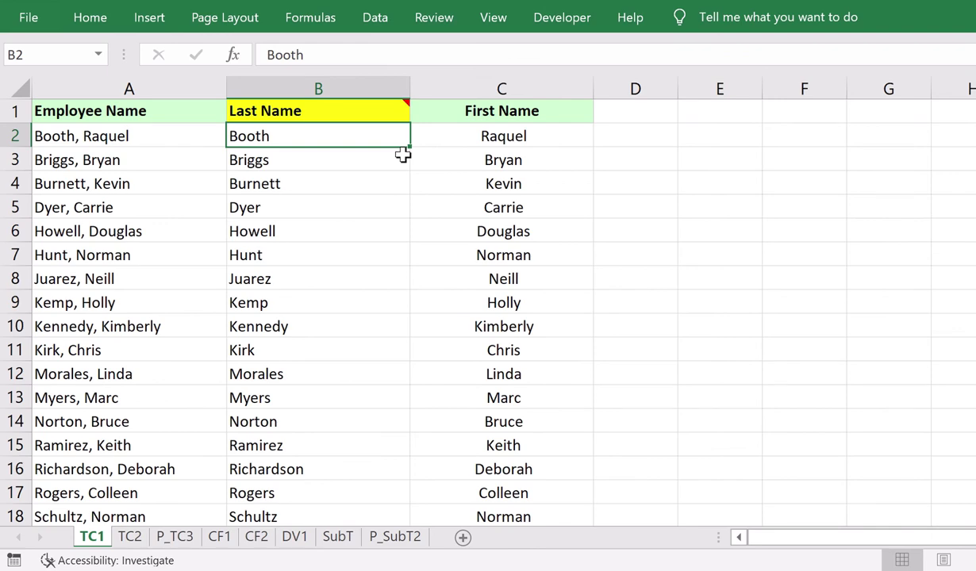